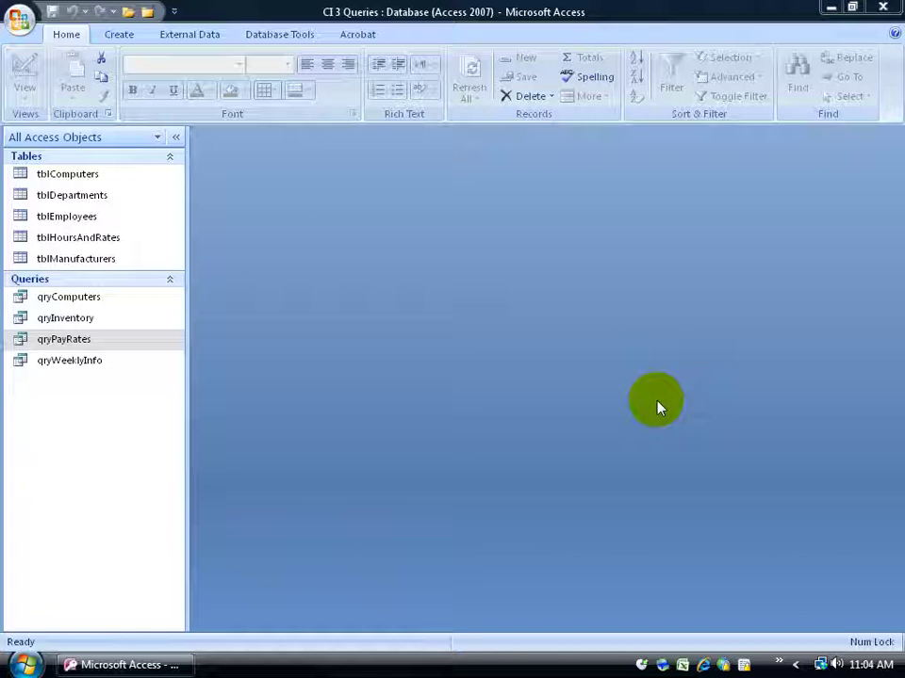
Open the qryPayRates query from the Navigation Pane to see its 48 employee records
double_click(88, 345)
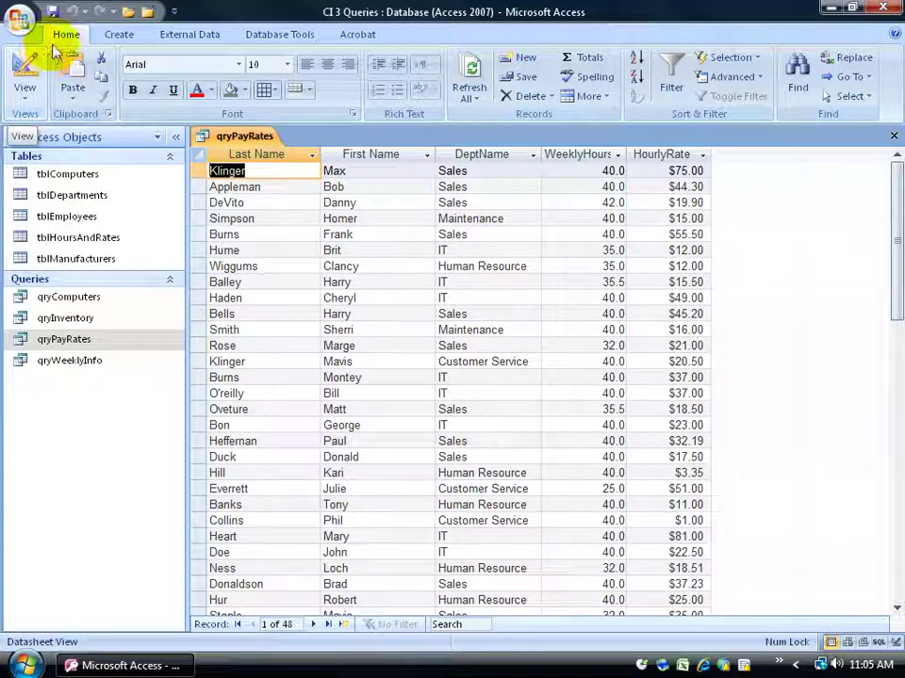
Switch qryPayRates to Design View and bring up the options for the empty sixth Field column
click(24, 74)
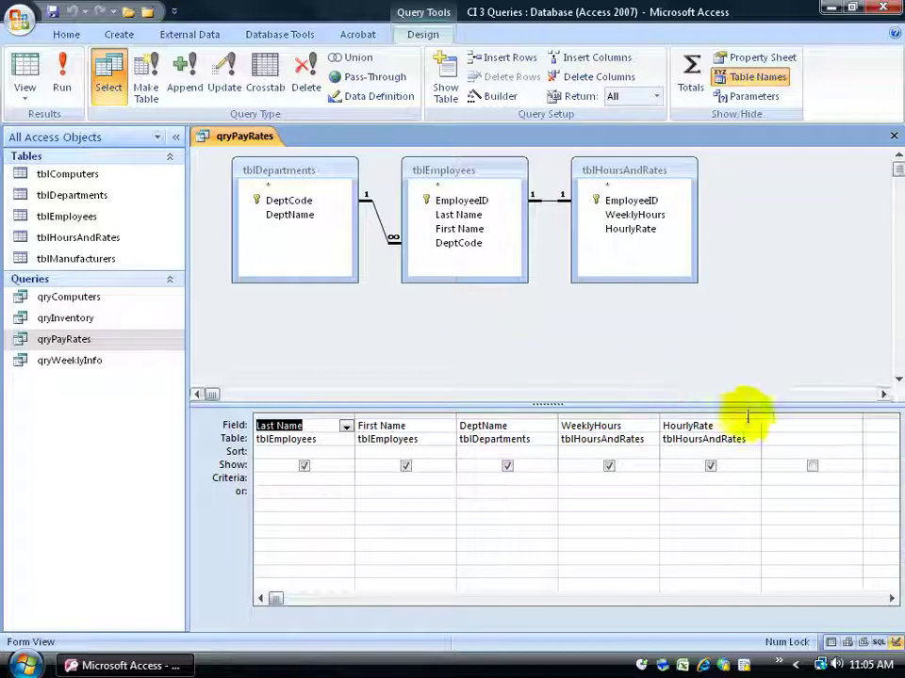
click(783, 426)
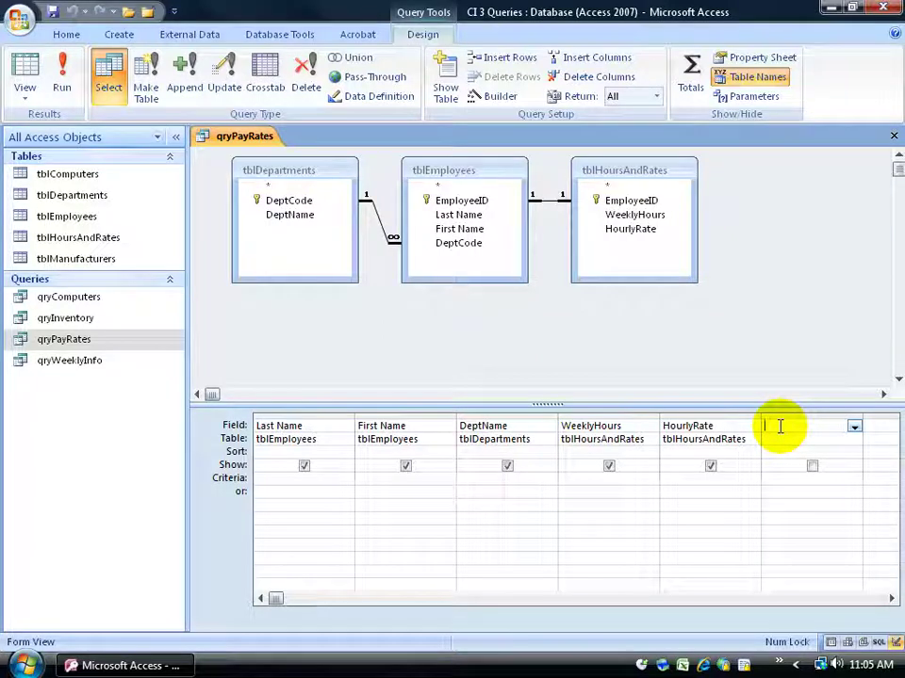
right_click(780, 426)
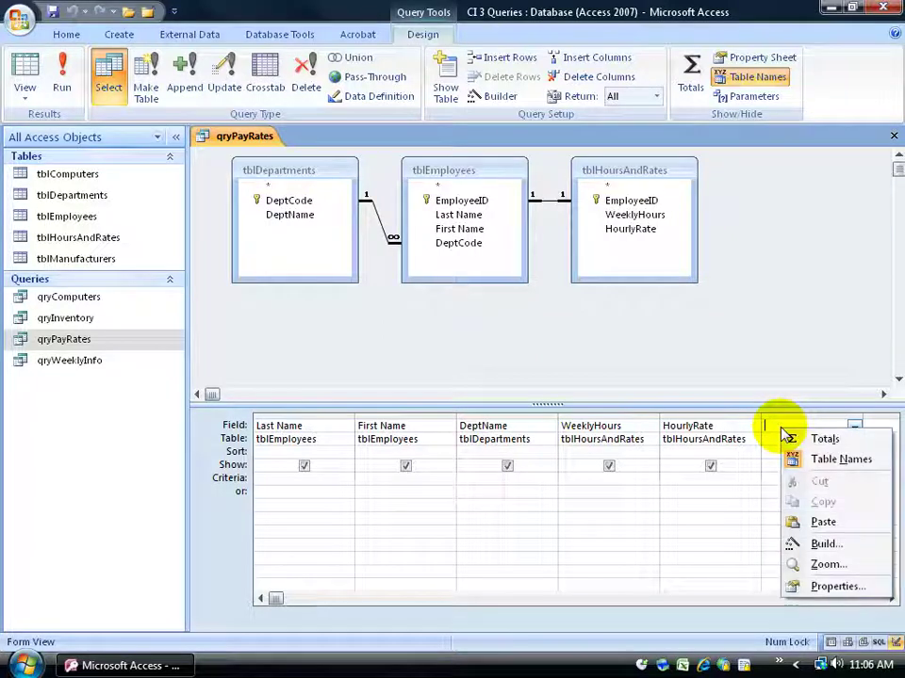
Use Expression Builder to put =[WeeklyHours]*[HourlyRate] into the sixth field column
click(816, 544)
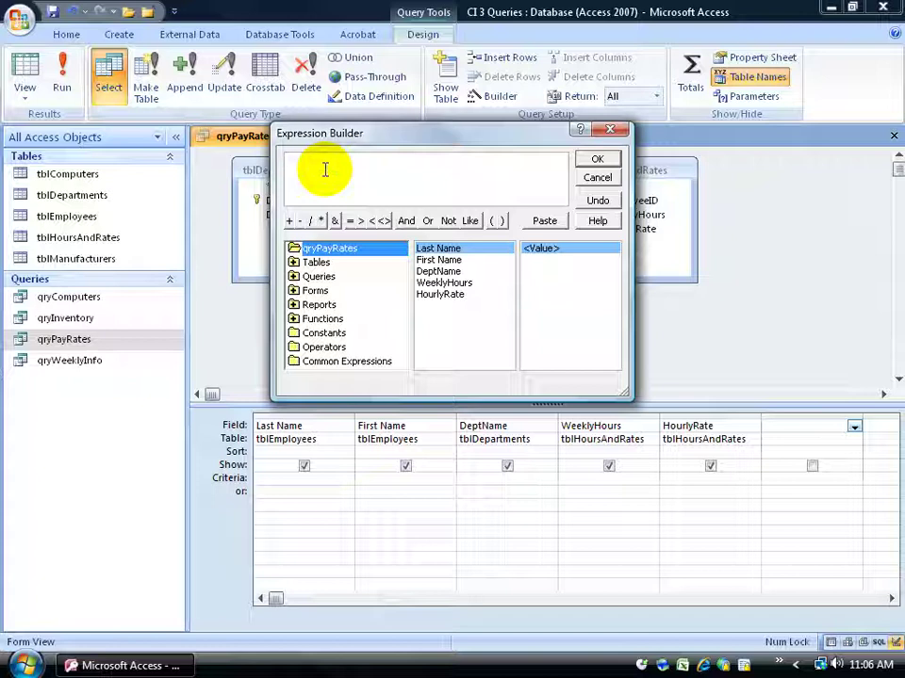
click(350, 221)
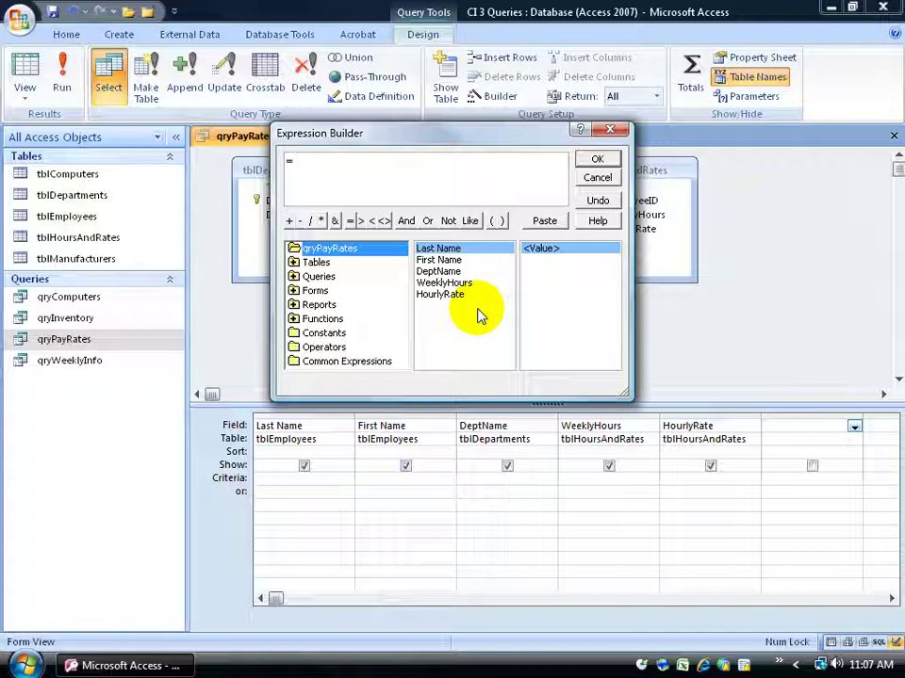
double_click(458, 285)
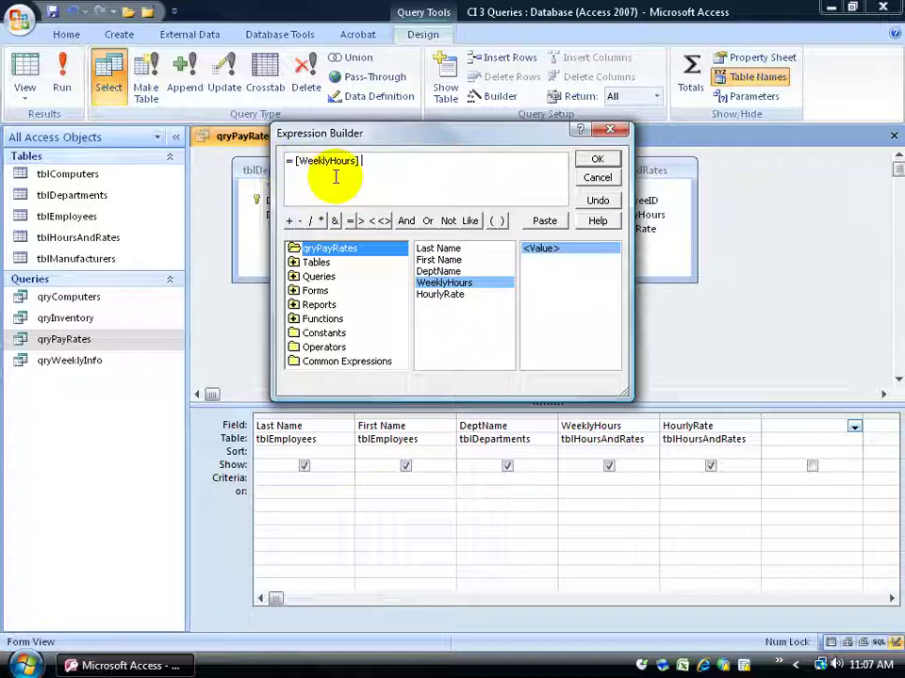
click(322, 220)
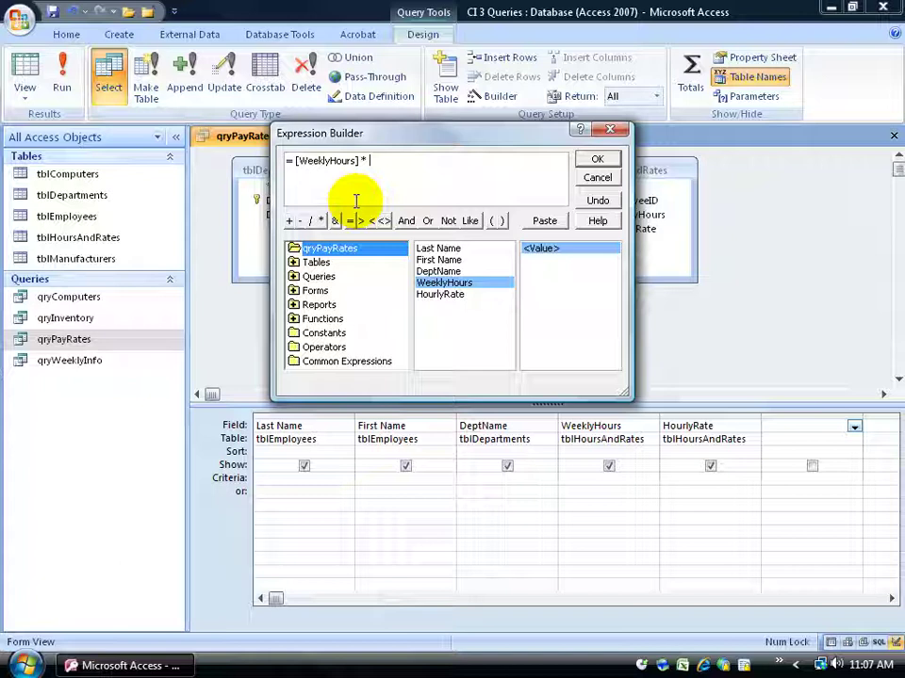
double_click(430, 297)
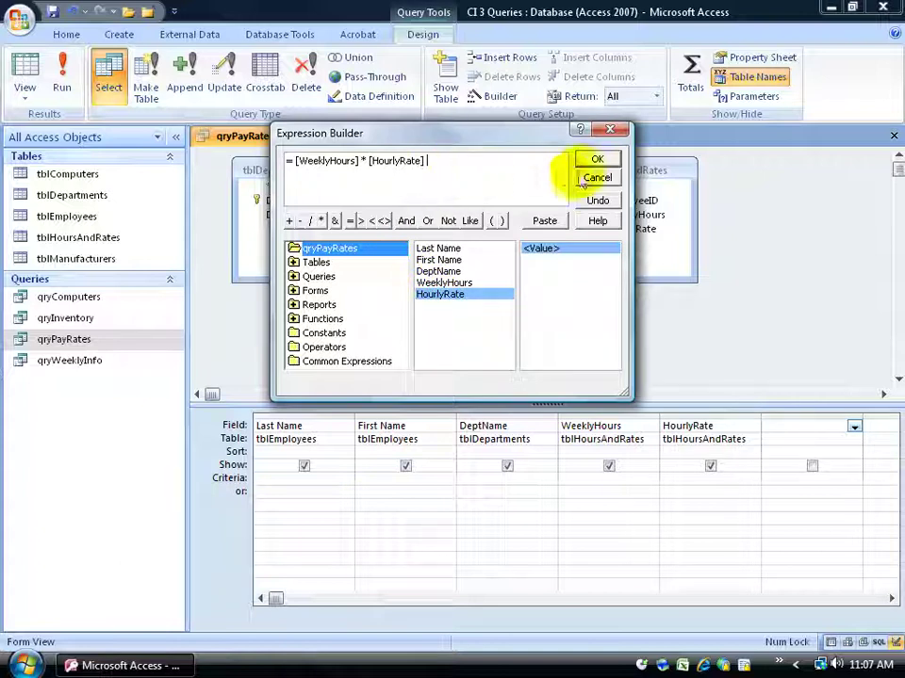
click(598, 161)
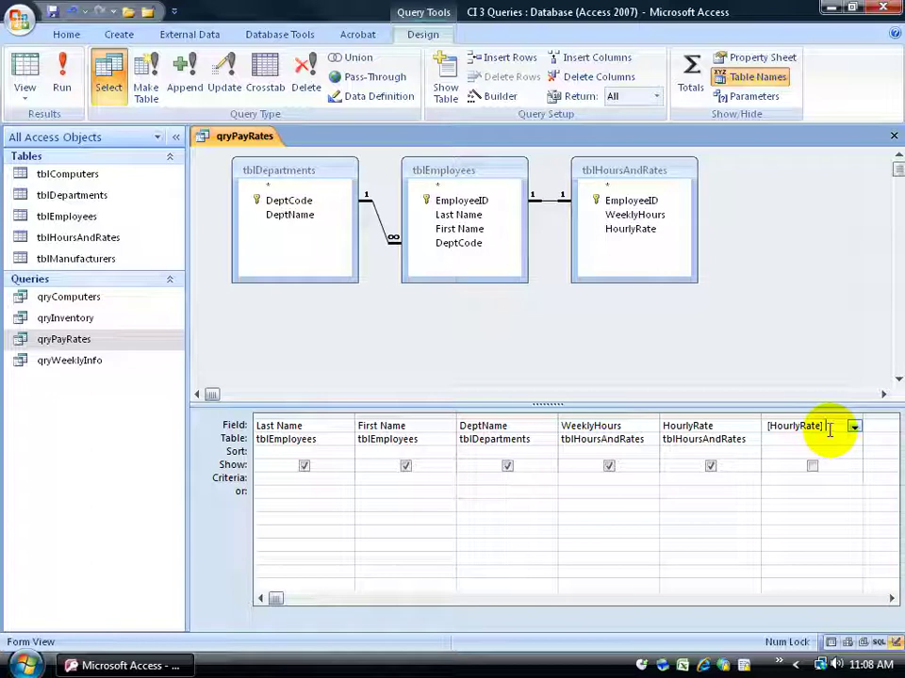
Commit the expression so Access names the calculated field Expr1
key(Tab)
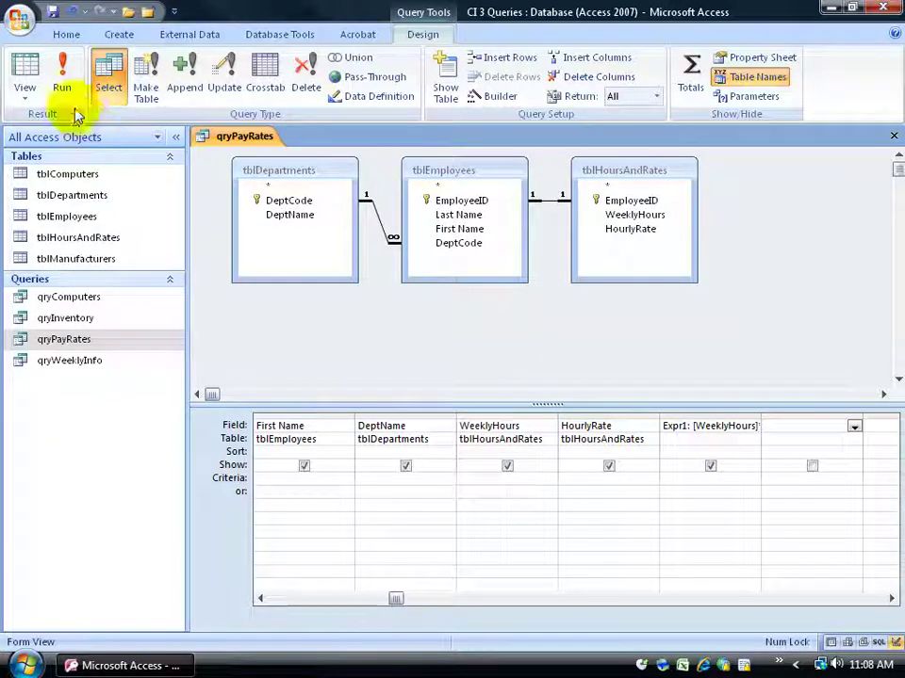
Run the query to see the new Expr1 column, e.g. 3000 for the first employee
click(62, 76)
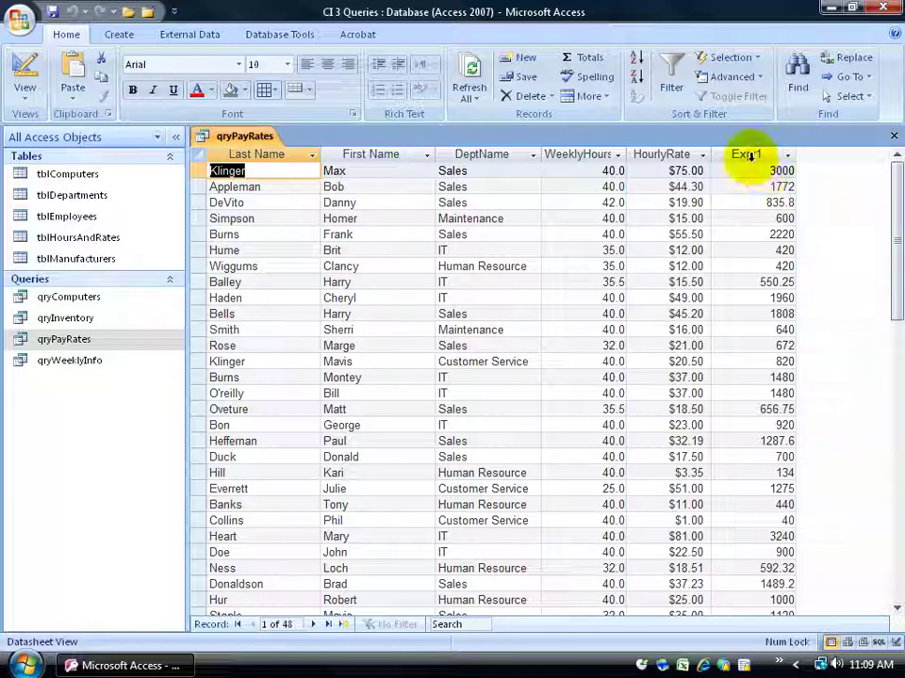
In Design view, use the Zoom box to rename Expr1 to 'Weekly Gross: [WeeklyHours]*[HourlyRate]'
click(21, 64)
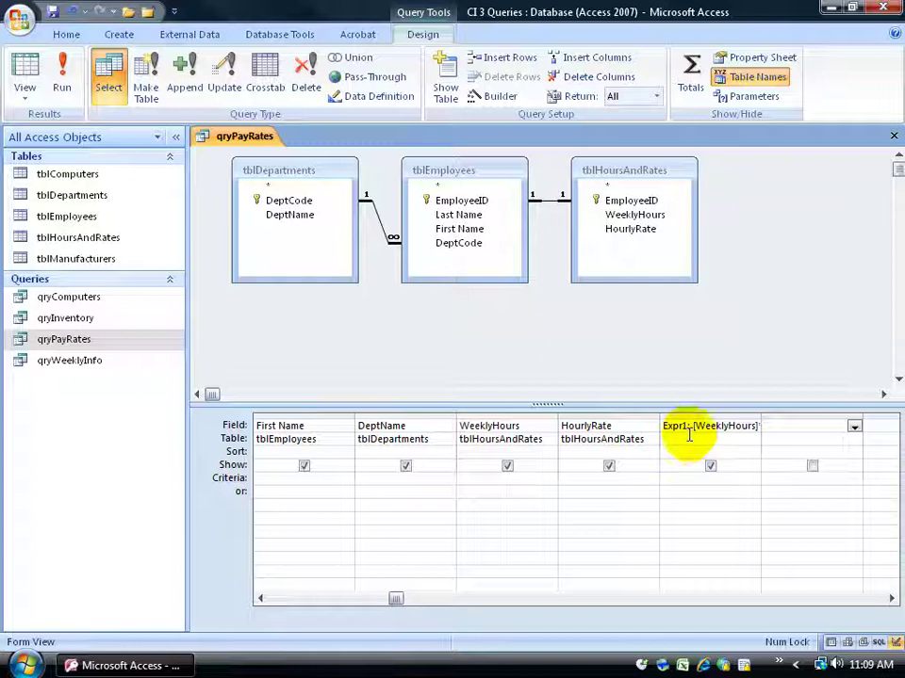
right_click(706, 426)
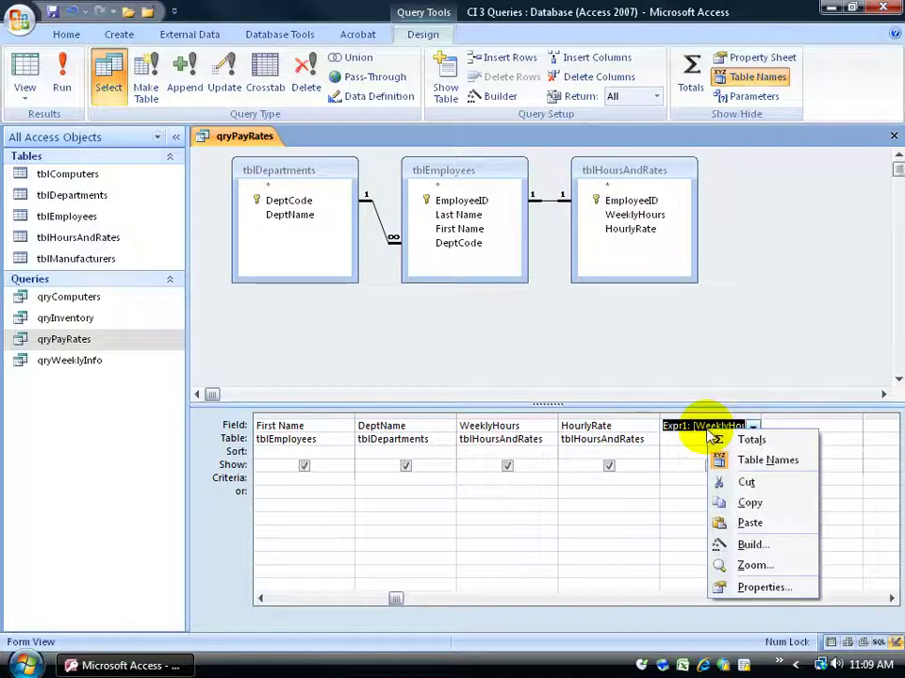
click(749, 563)
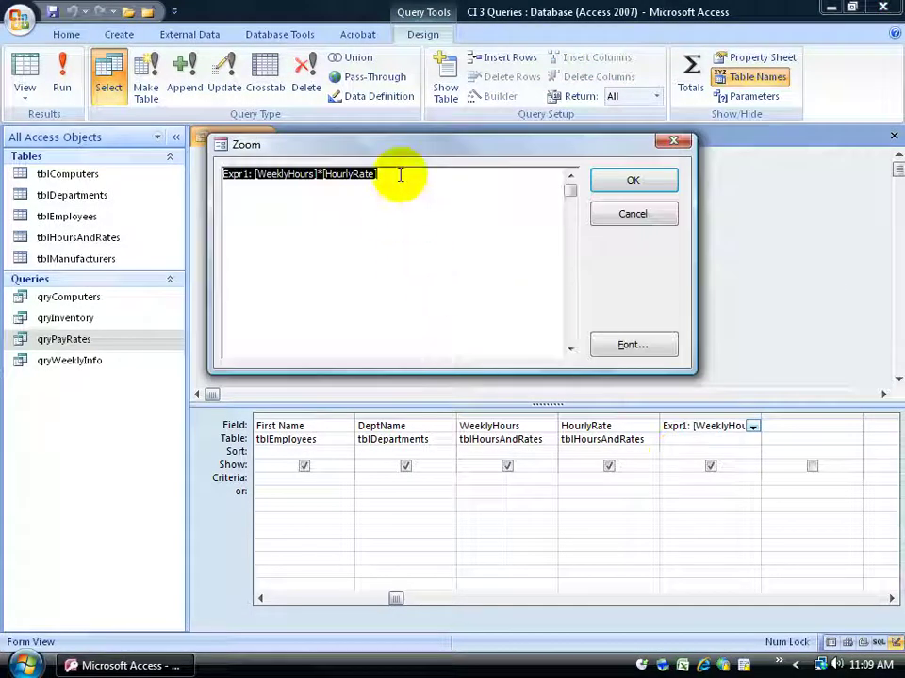
click(399, 173)
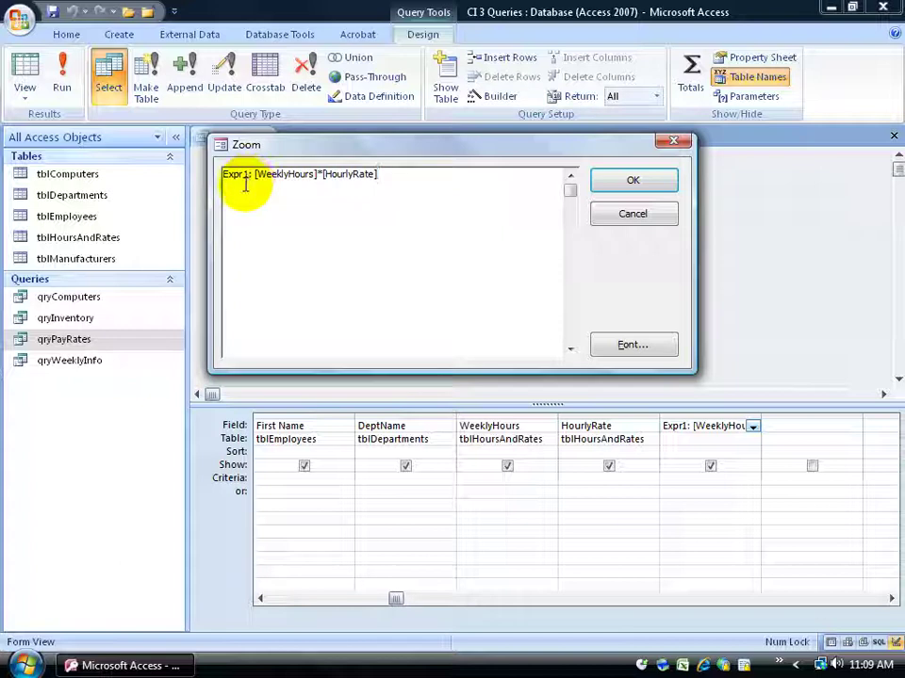
click(243, 175)
drag(243, 176, 208, 171)
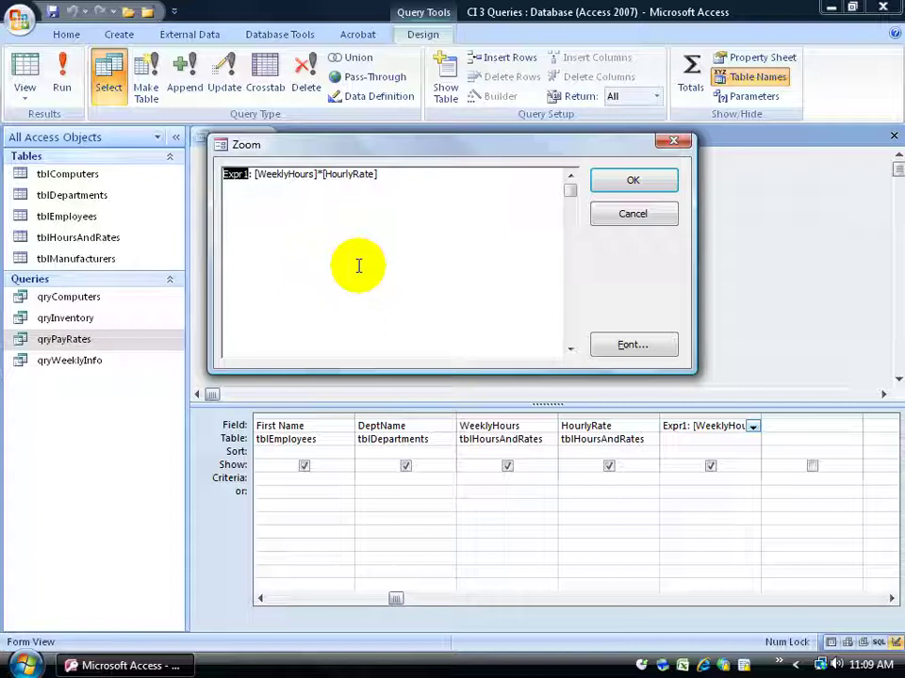
text(Weekly Gros)
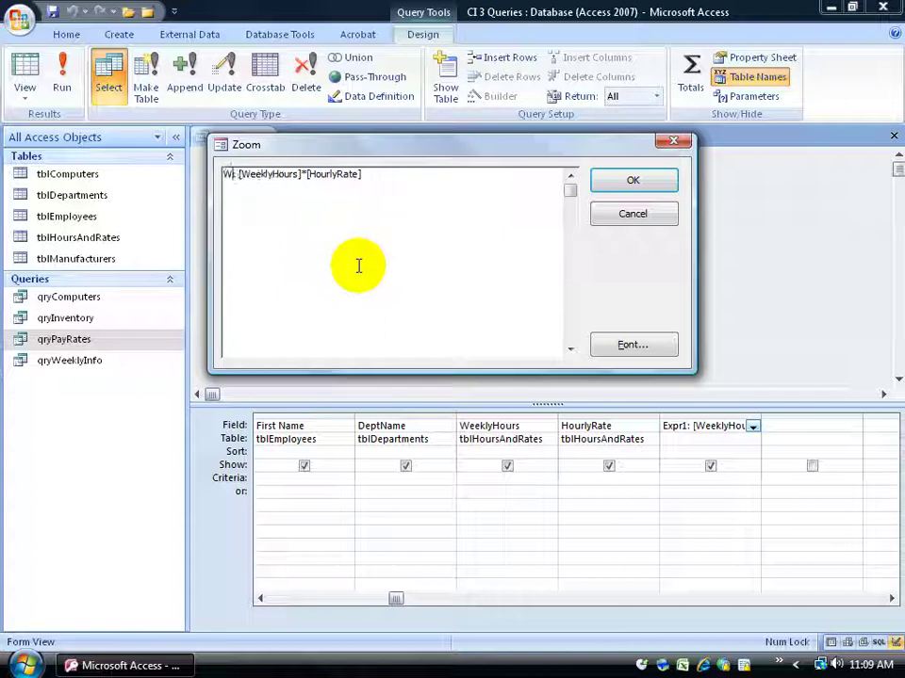
text(s)
click(660, 181)
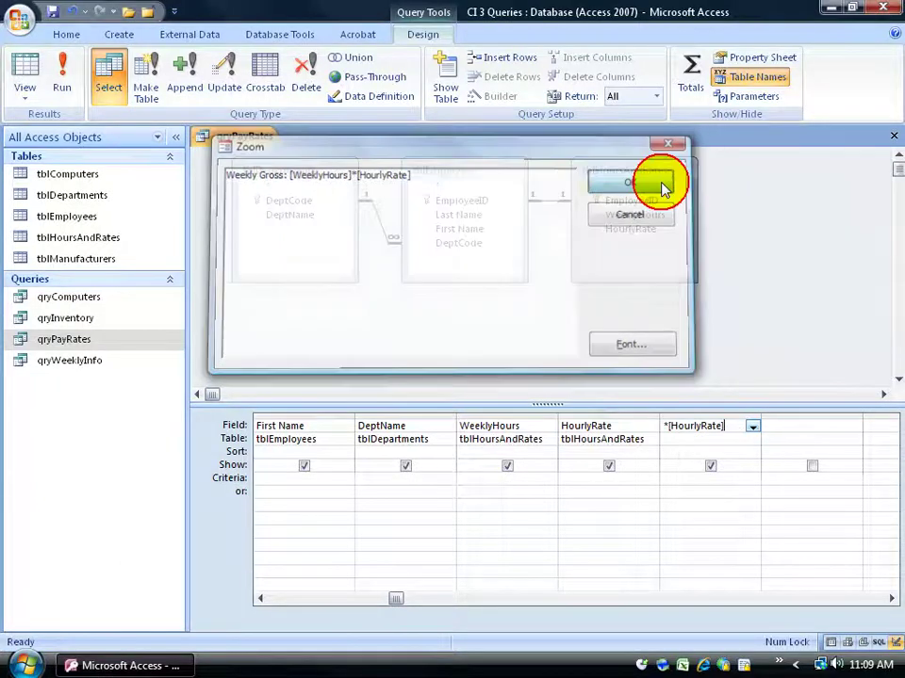
click(747, 426)
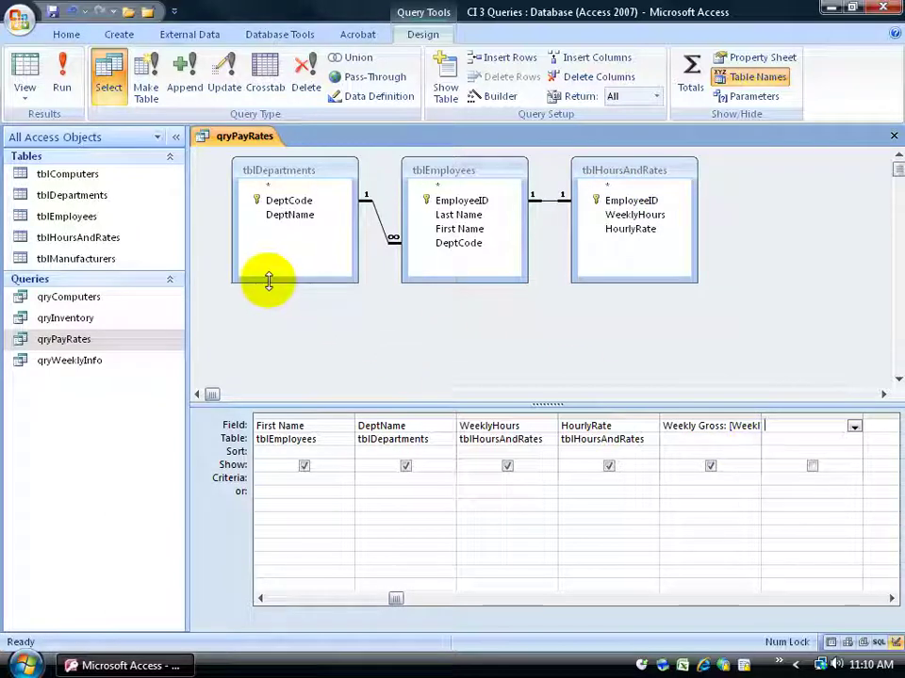
Run the query and widen the Weekly Gross column to fit its values
click(64, 77)
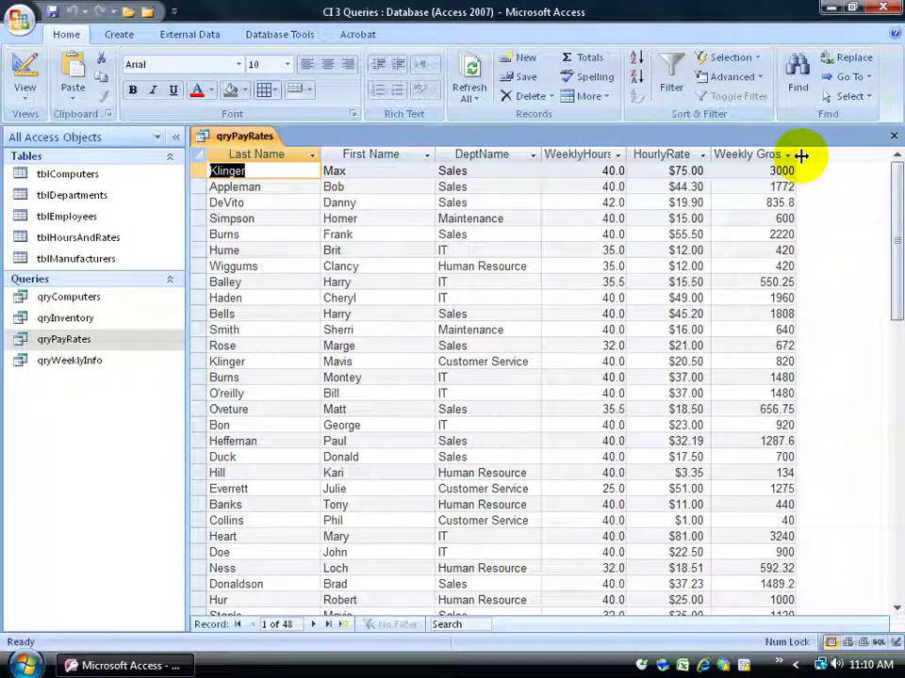
drag(801, 155, 805, 155)
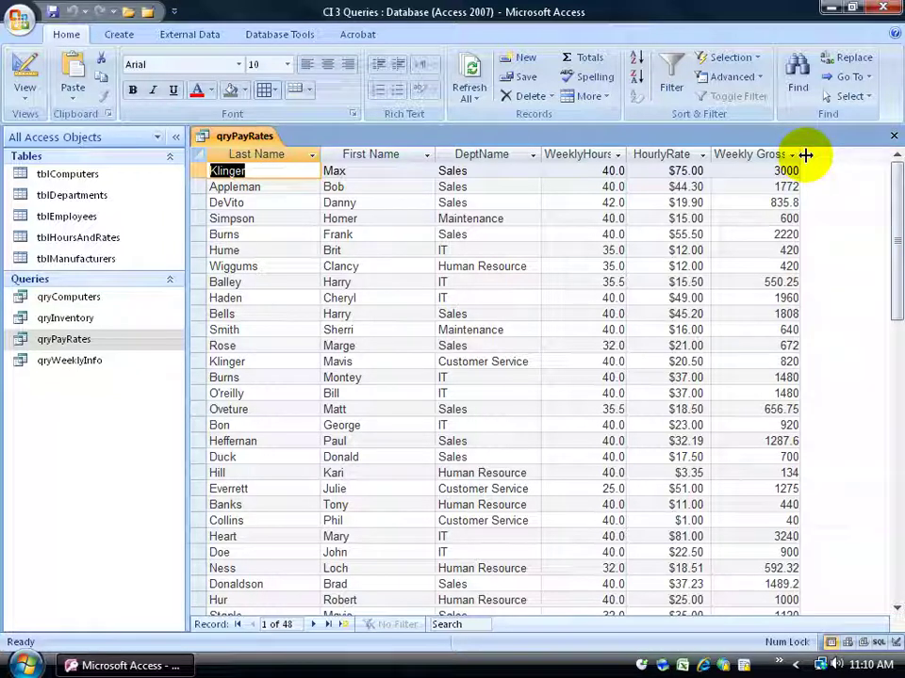
double_click(806, 156)
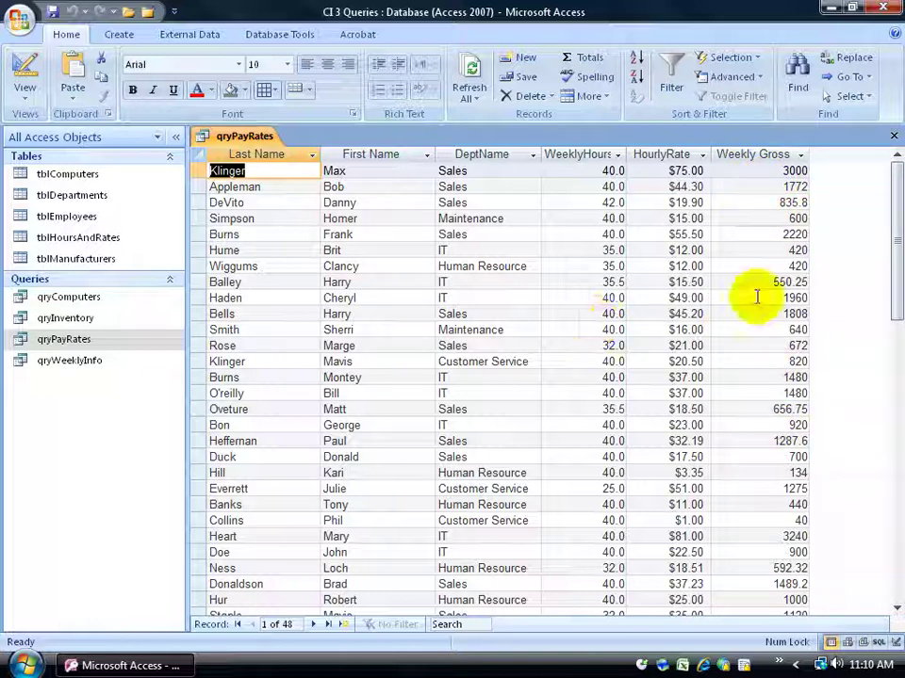
Set the Weekly Gross field's Format property to Currency in the Property Sheet
click(17, 64)
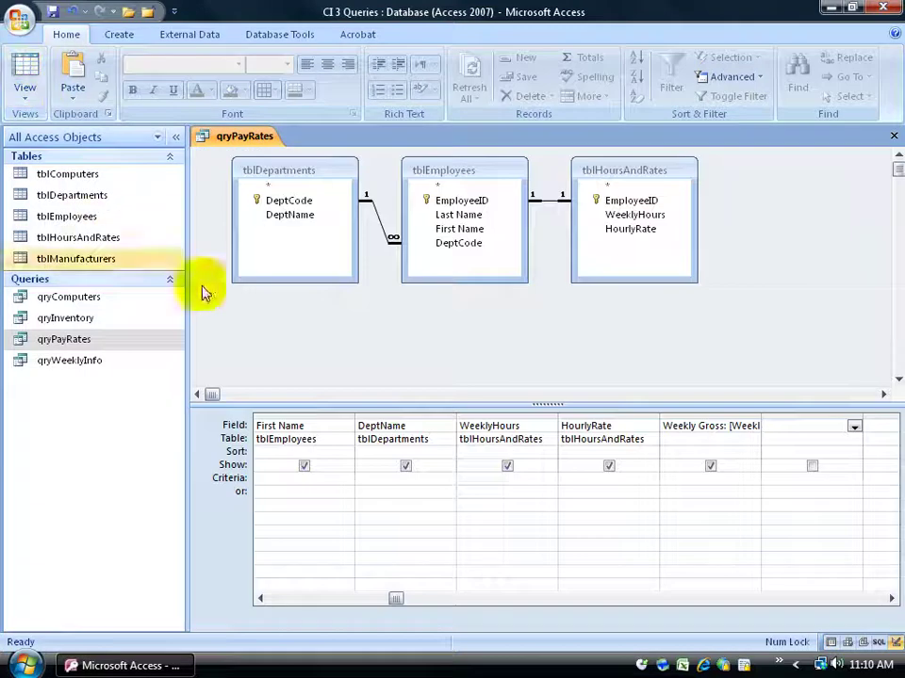
right_click(702, 429)
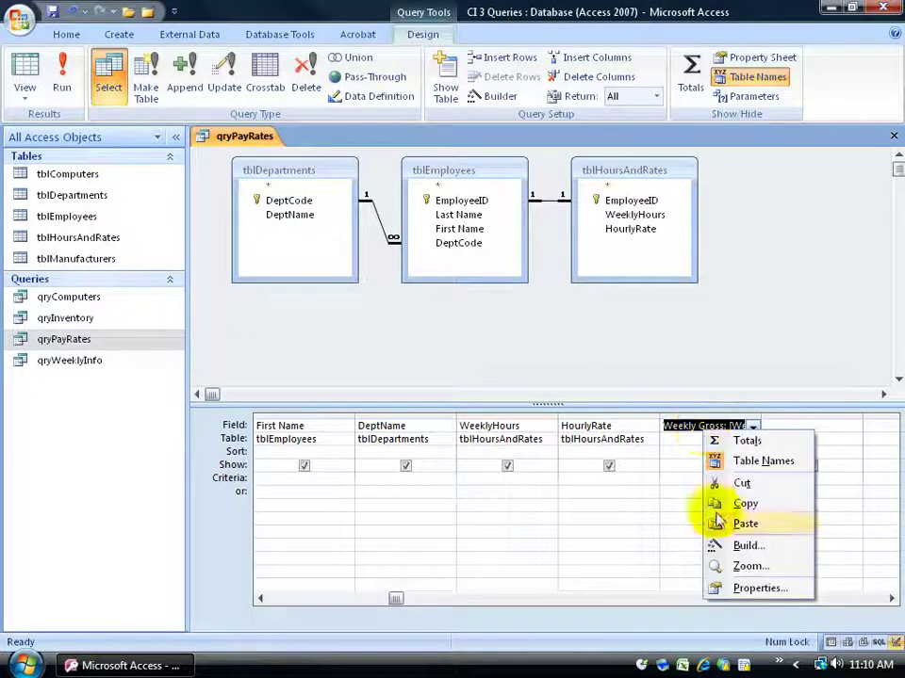
click(741, 590)
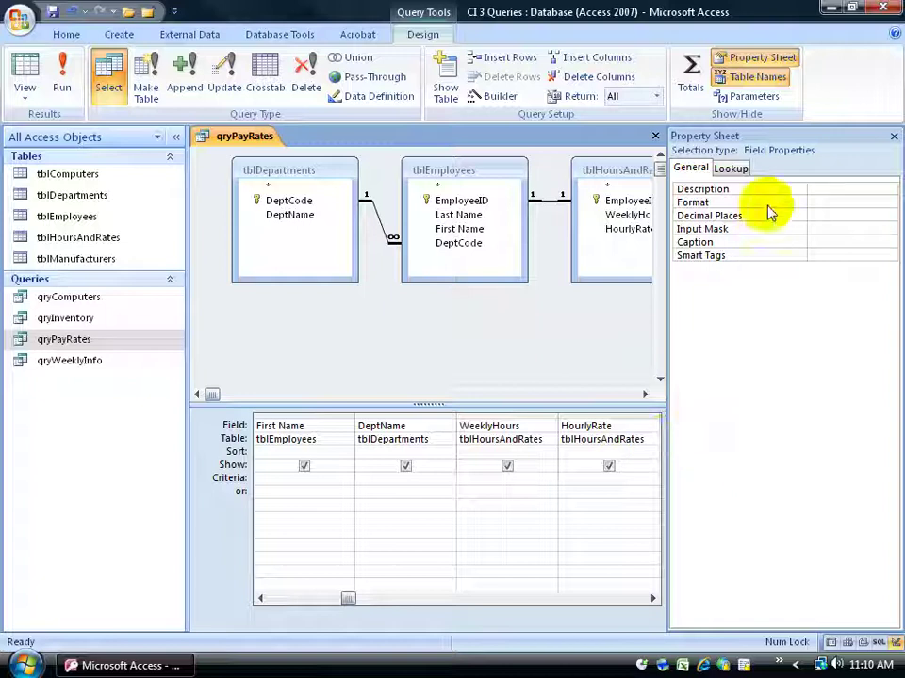
click(823, 199)
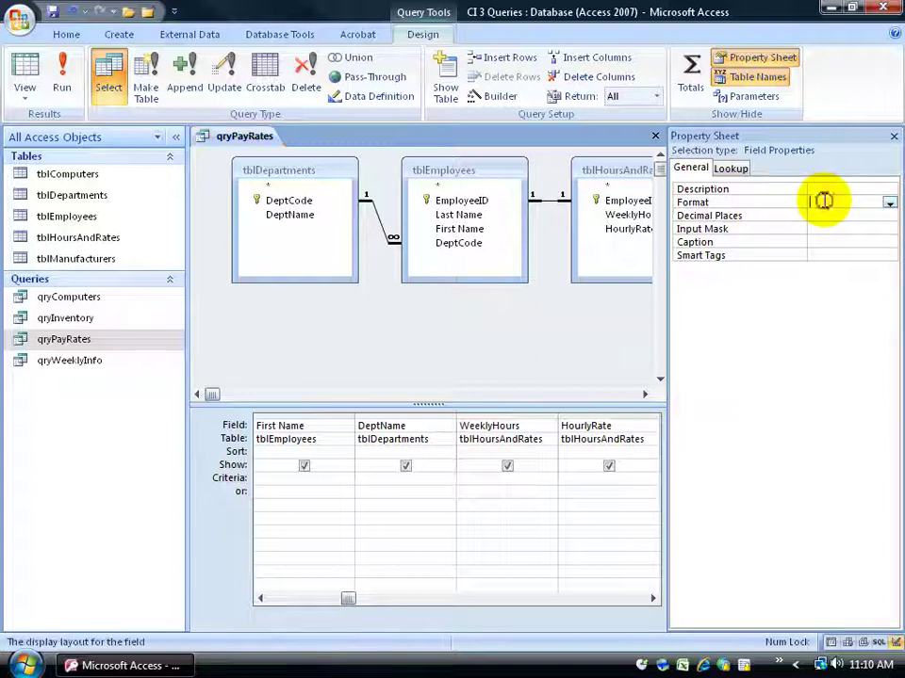
click(888, 204)
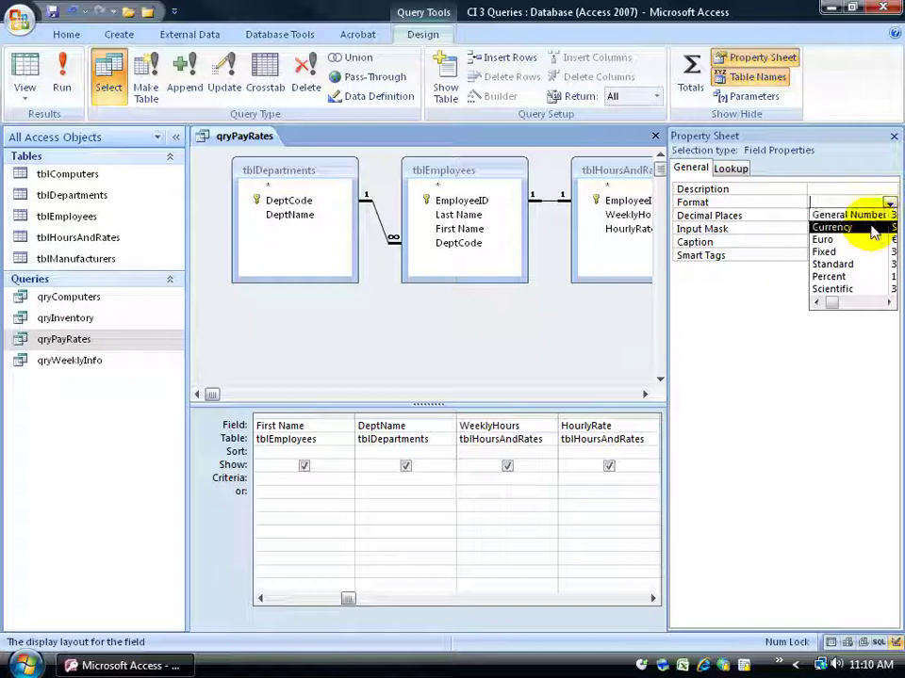
click(872, 230)
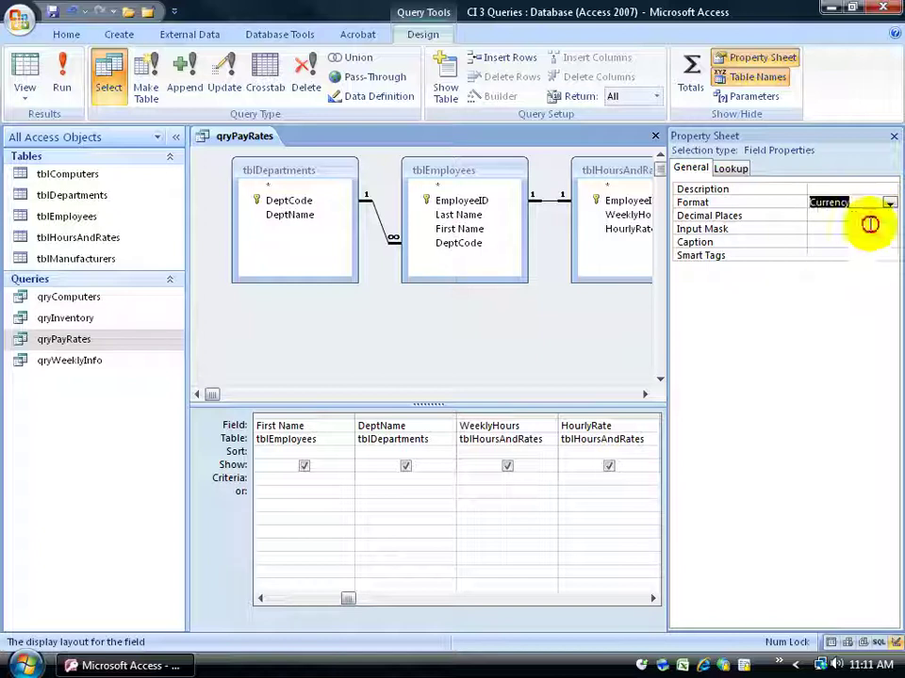
click(893, 137)
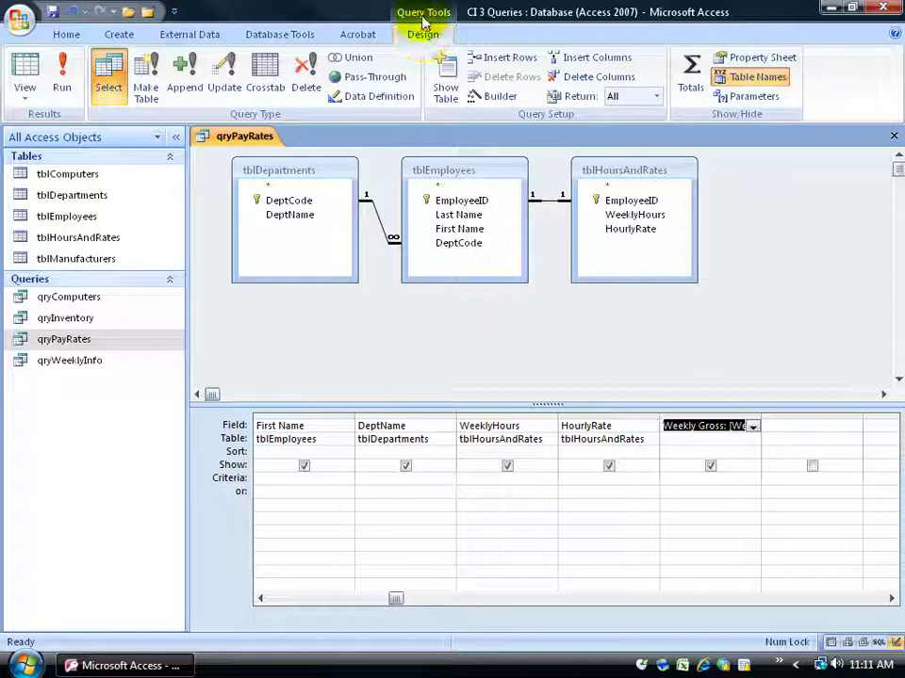
click(759, 58)
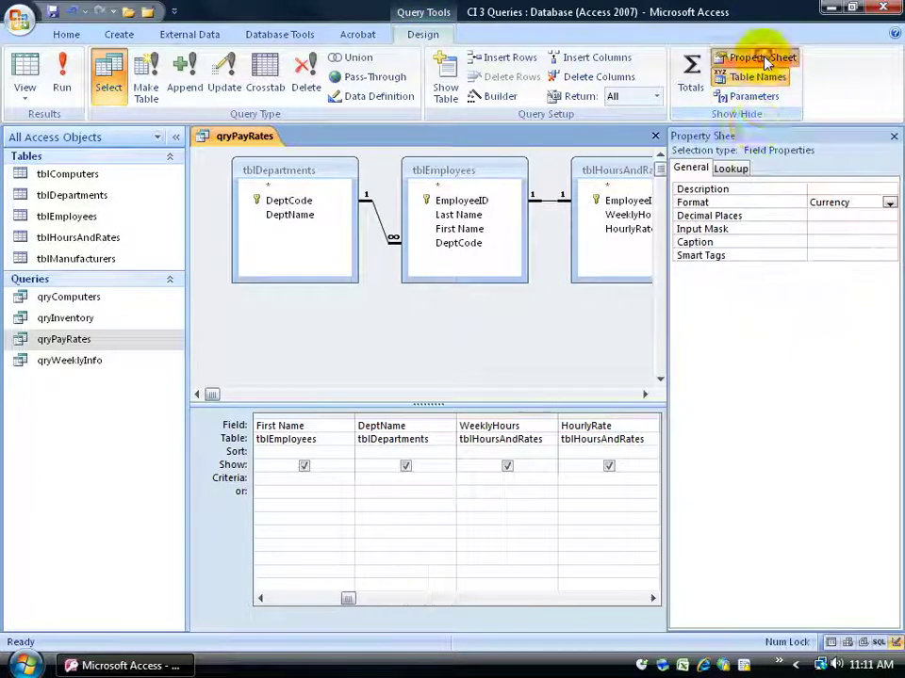
click(893, 138)
Run the query to show Weekly Gross as currency, such as $3,000.00 and $835.80
click(62, 73)
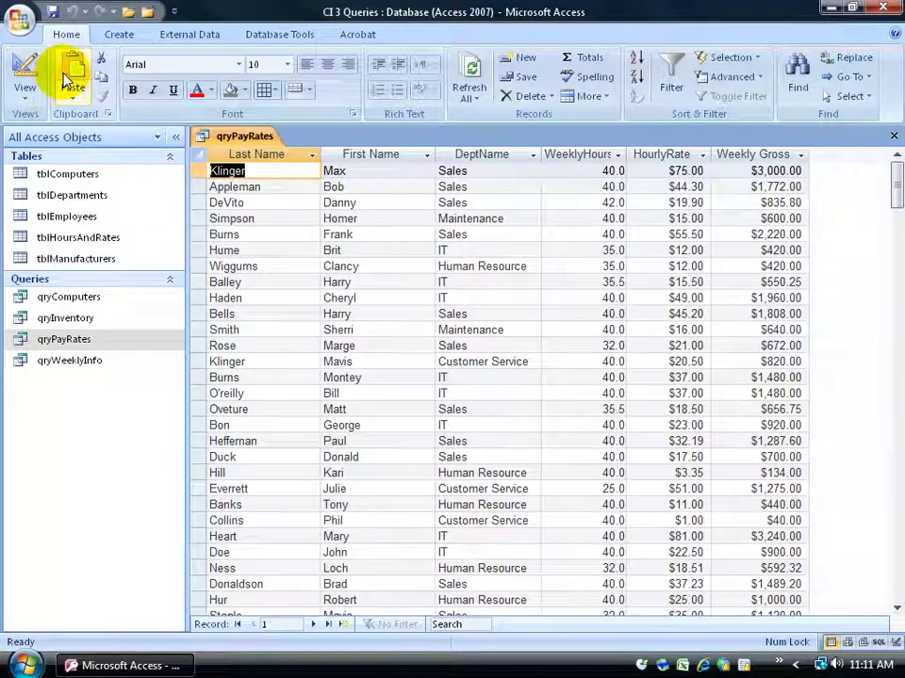